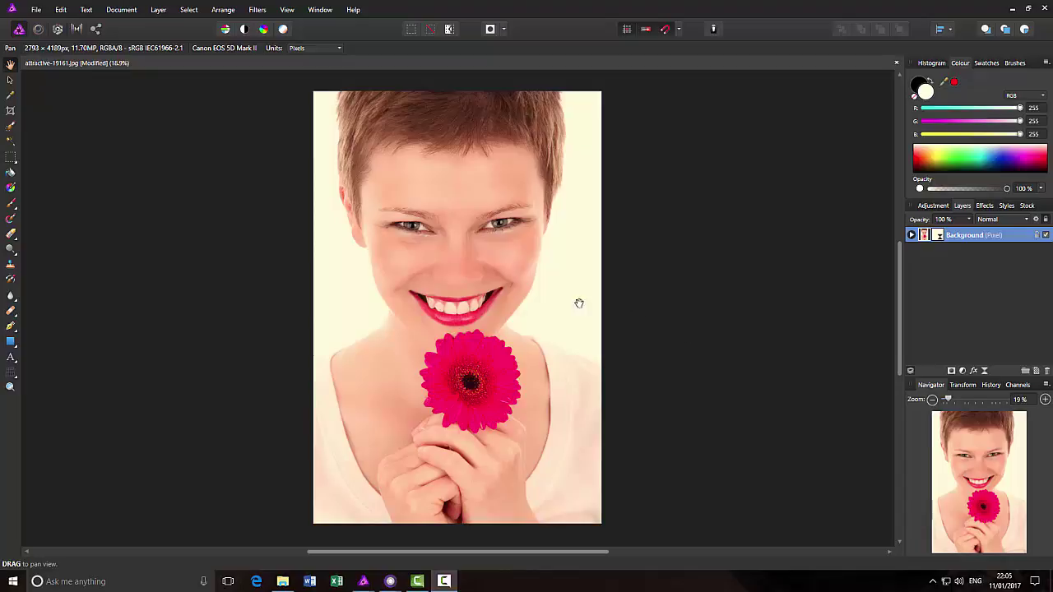
- Switch to Affinity Photo Help to read the Unsharp Mask topic on Radius, Factor and Threshold
mouse_move(367, 582)
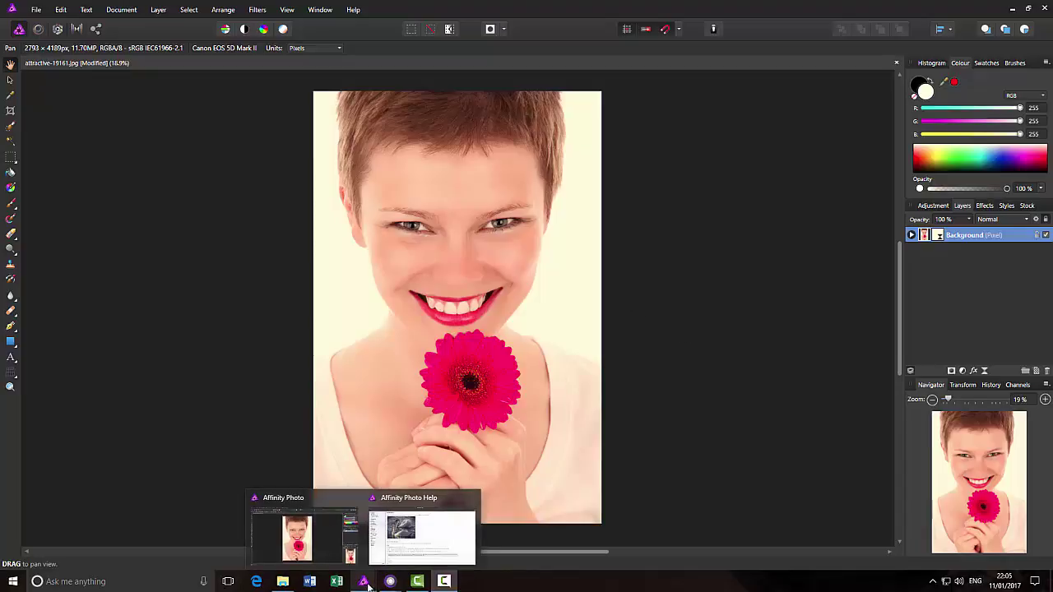
click(442, 514)
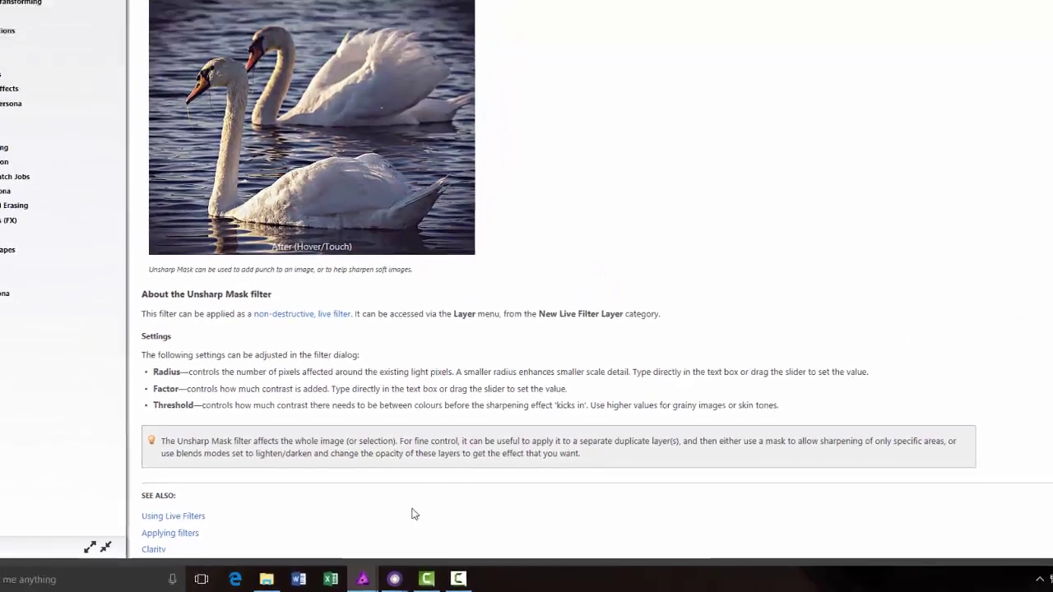
- Return to the attractive-19161.jpg portrait and look over the Layer menu without adding a layer
mouse_move(363, 580)
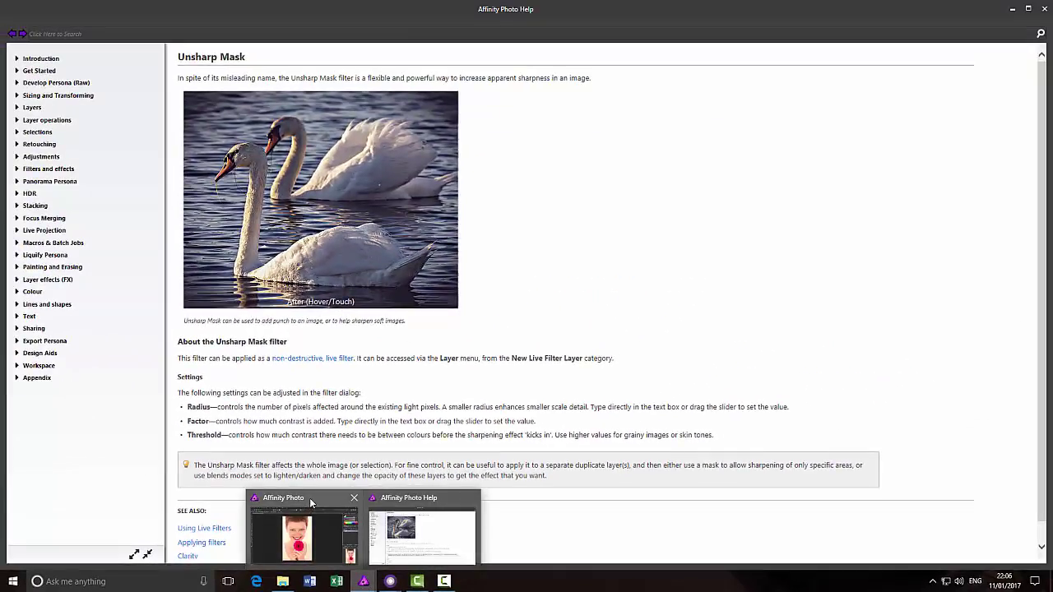
click(296, 535)
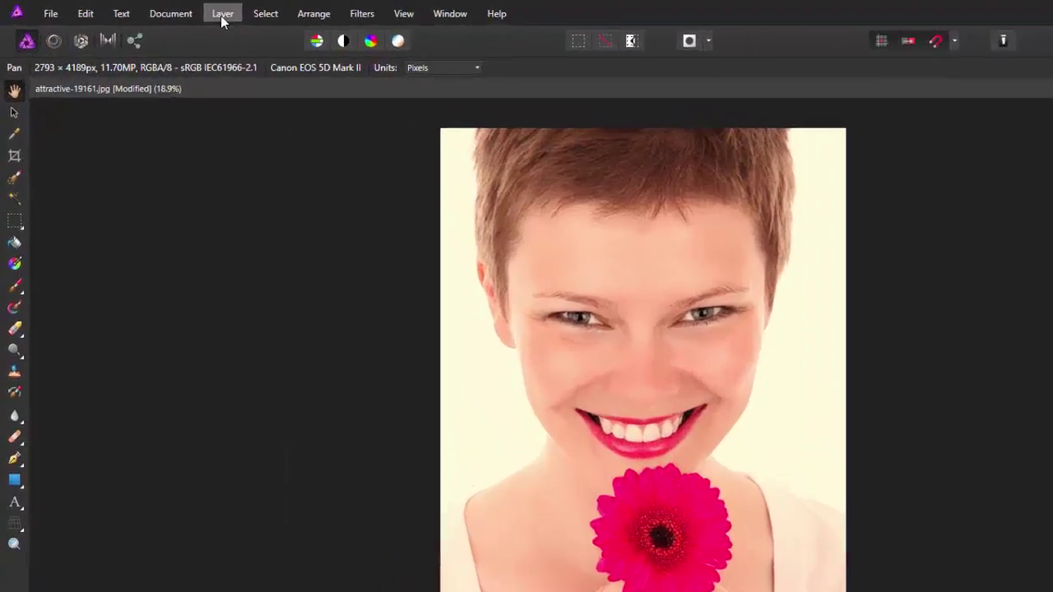
click(158, 10)
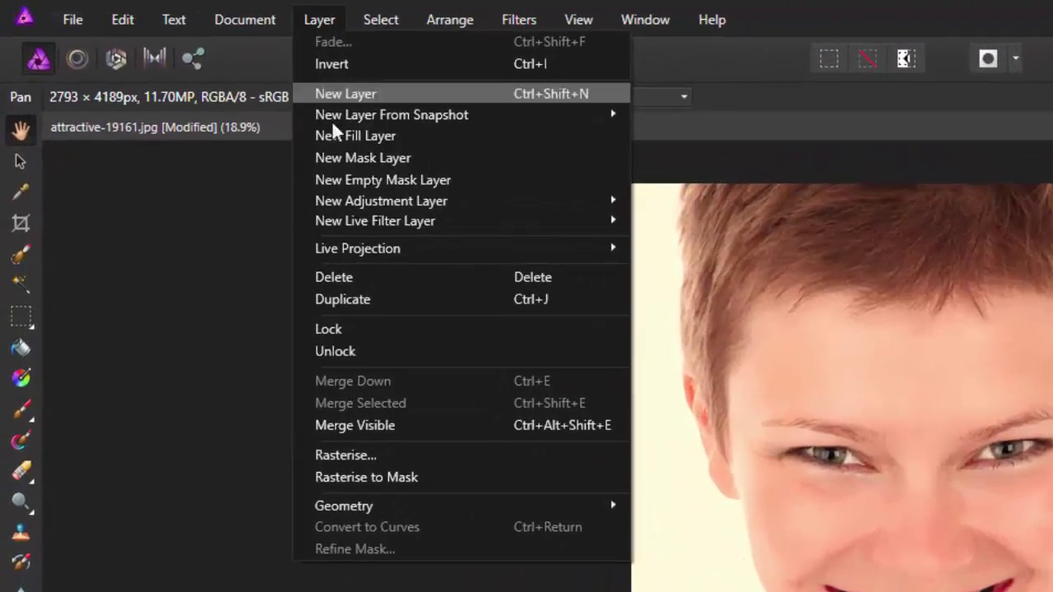
mouse_move(424, 224)
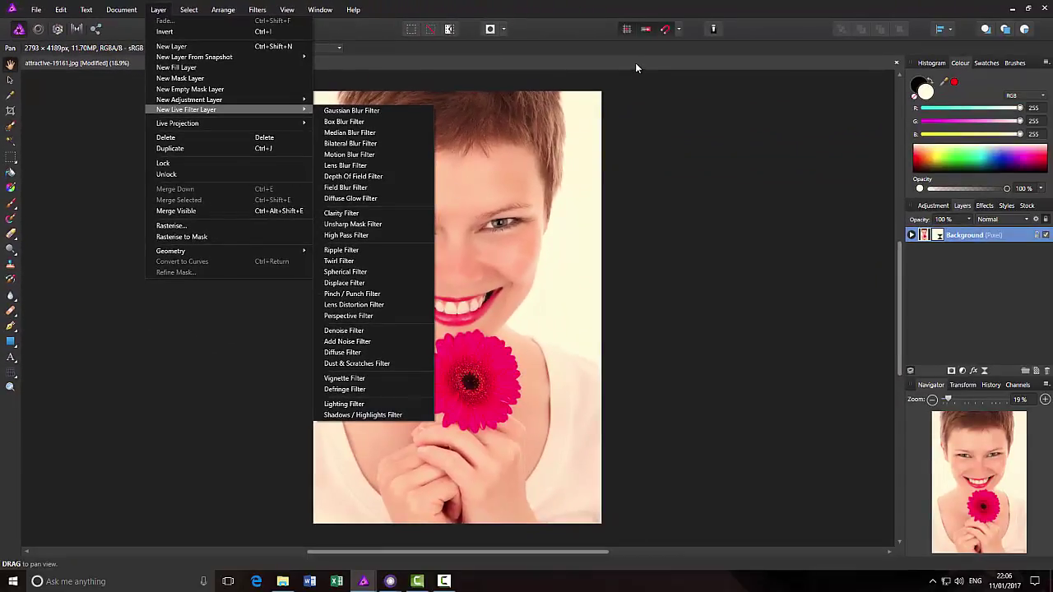
click(660, 70)
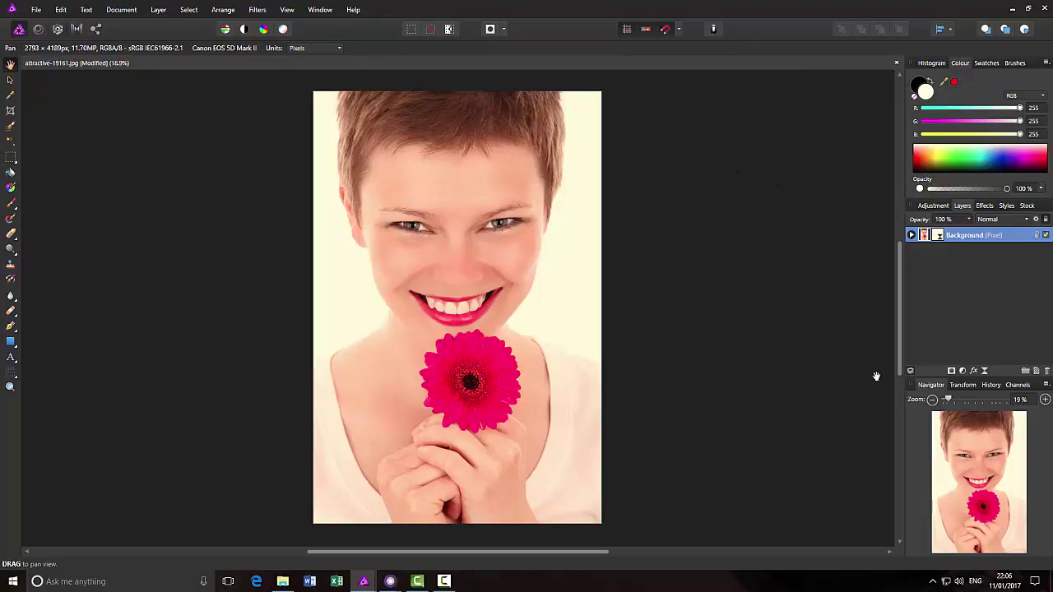
- Zoom in on the eyes and brows and open Filters > Sharpen > Unsharp Mask
drag(948, 401, 970, 405)
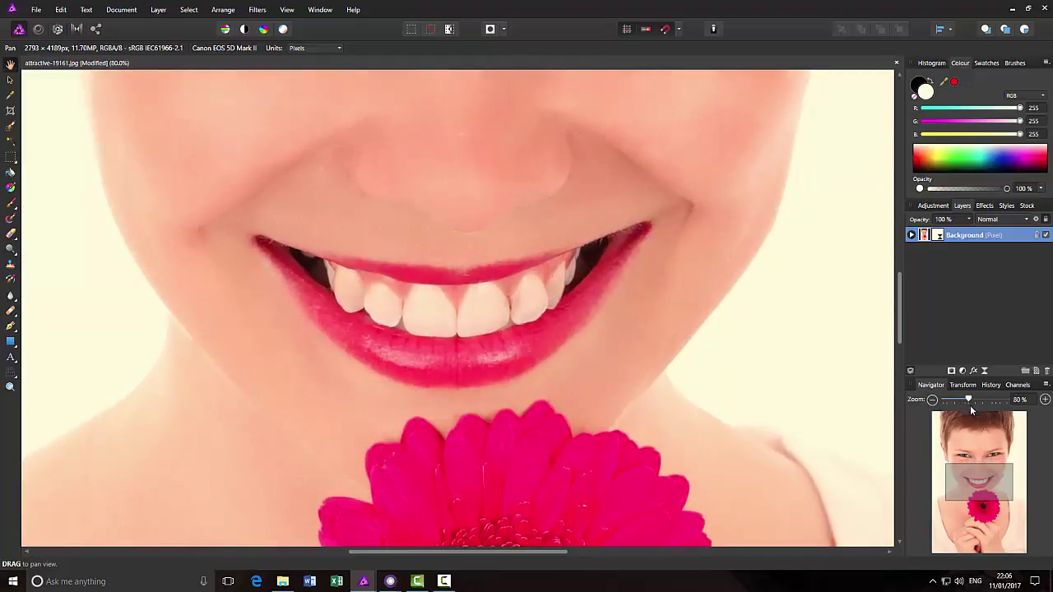
drag(975, 484, 977, 403)
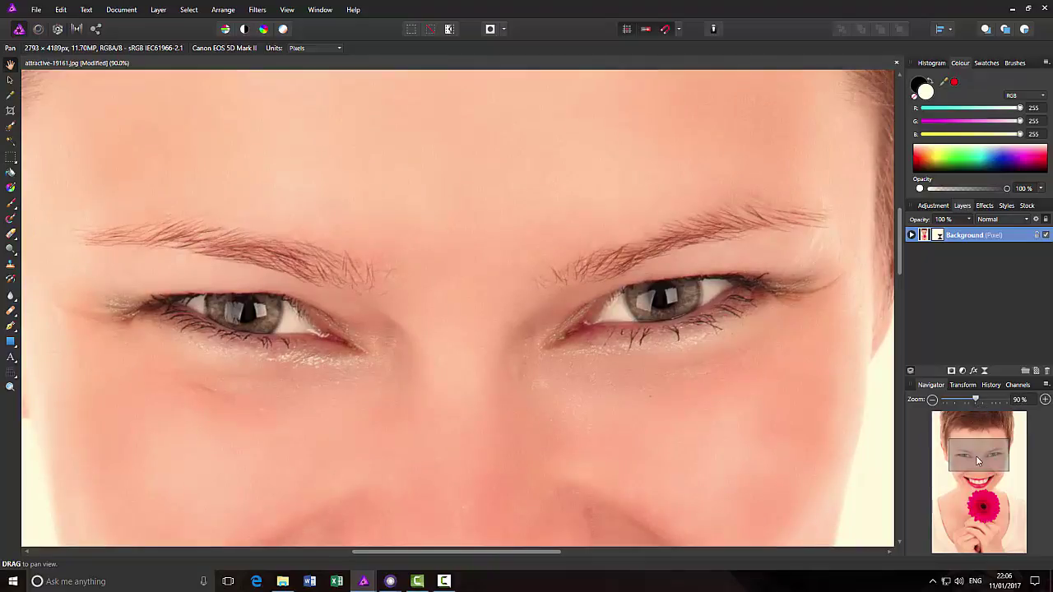
click(257, 10)
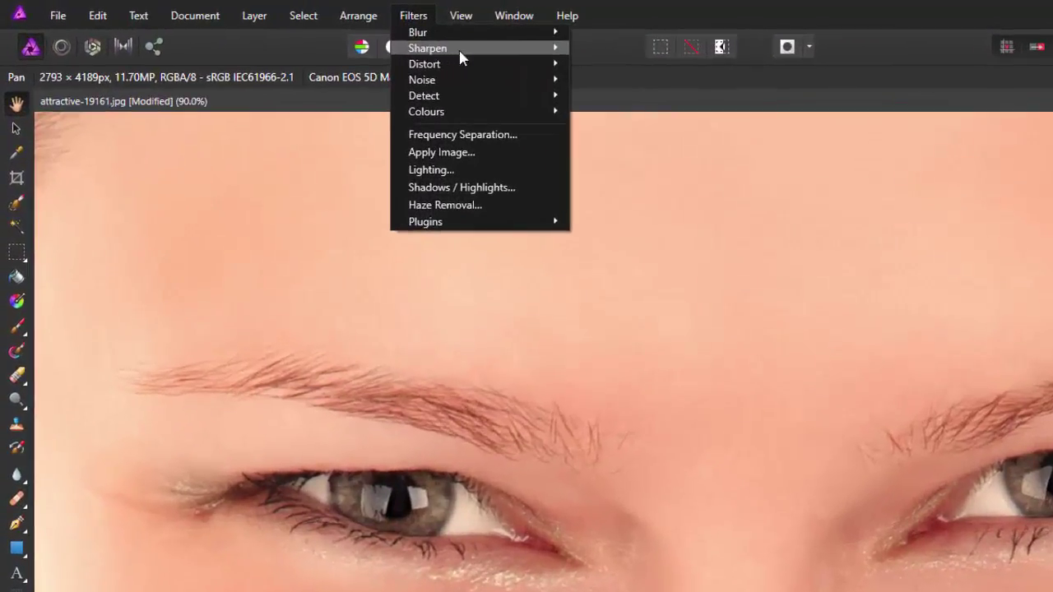
mouse_move(331, 32)
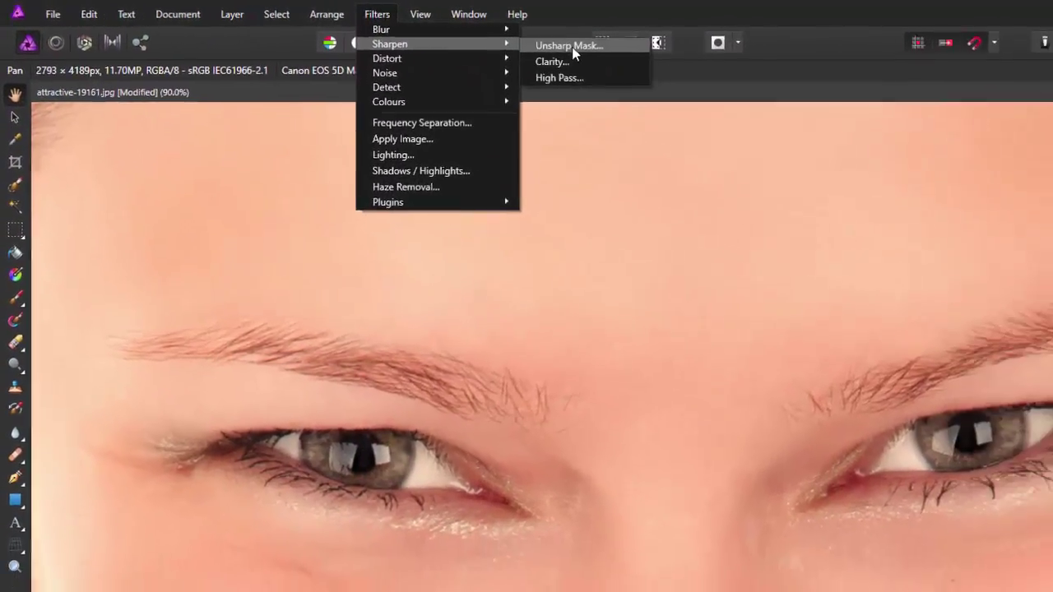
click(624, 50)
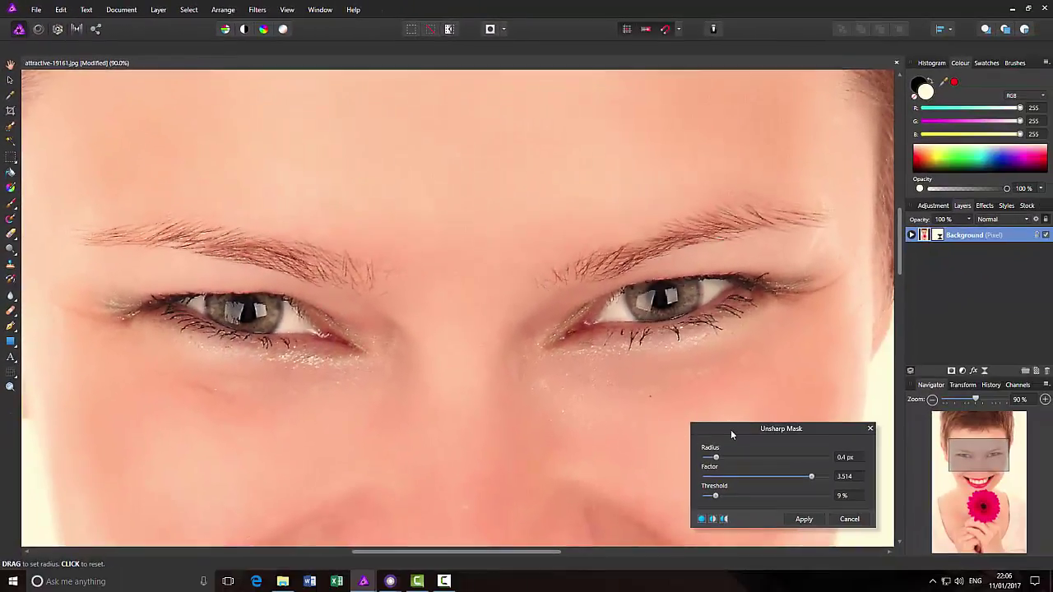
- Centre the Unsharp Mask dialog and trial Radius and Factor values, settling on Factor 2.973
drag(719, 429, 418, 378)
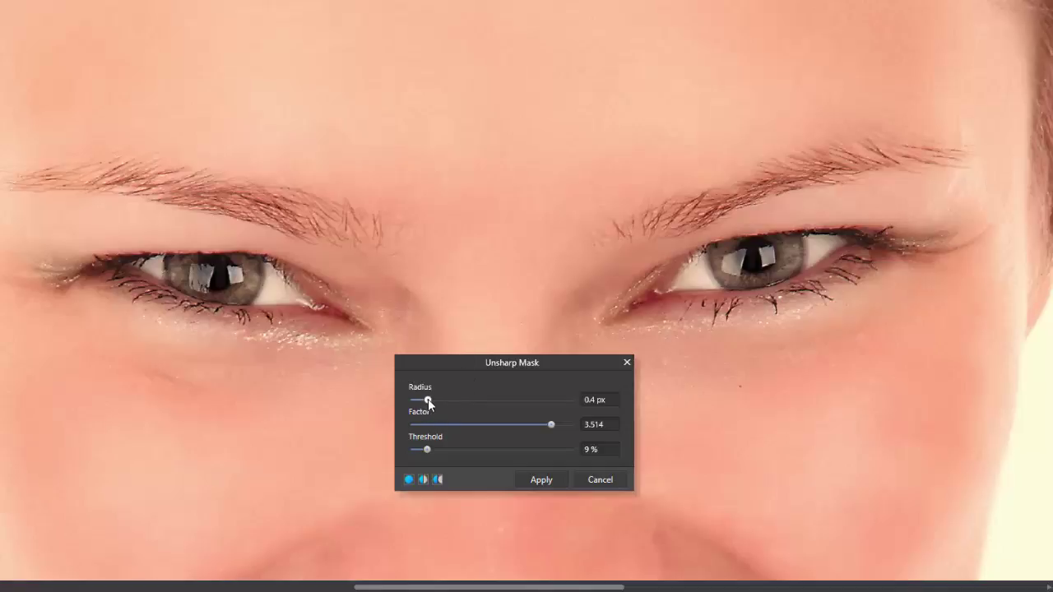
drag(428, 400, 469, 403)
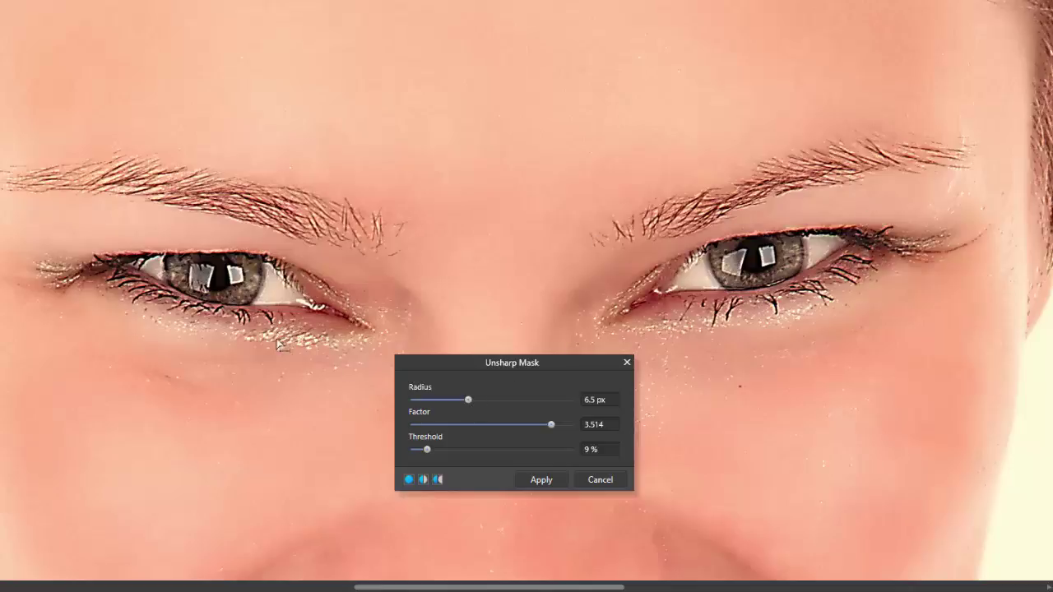
drag(469, 401, 439, 407)
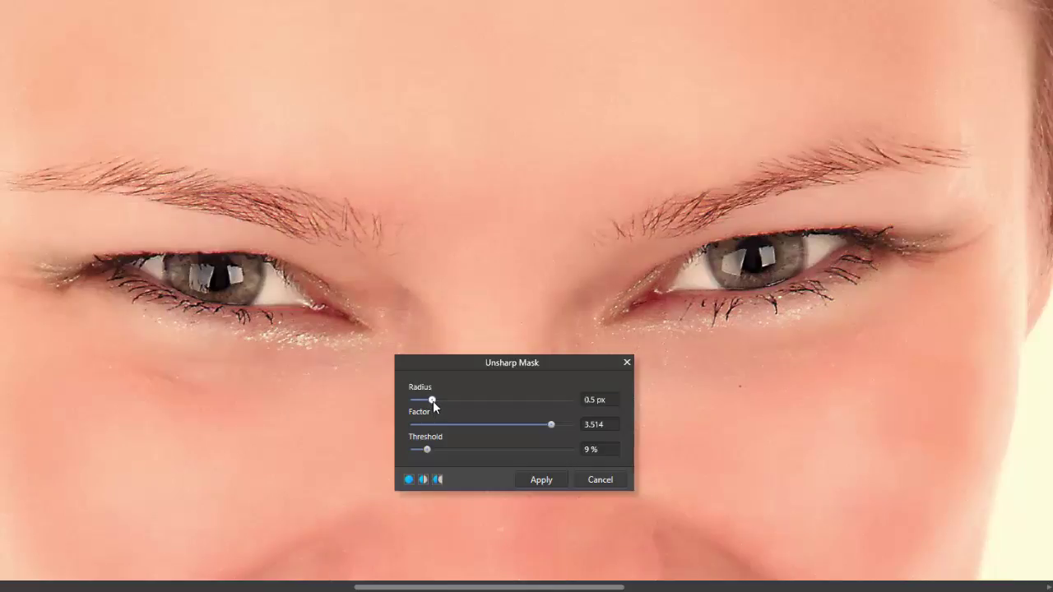
drag(434, 403, 441, 403)
drag(551, 428, 494, 427)
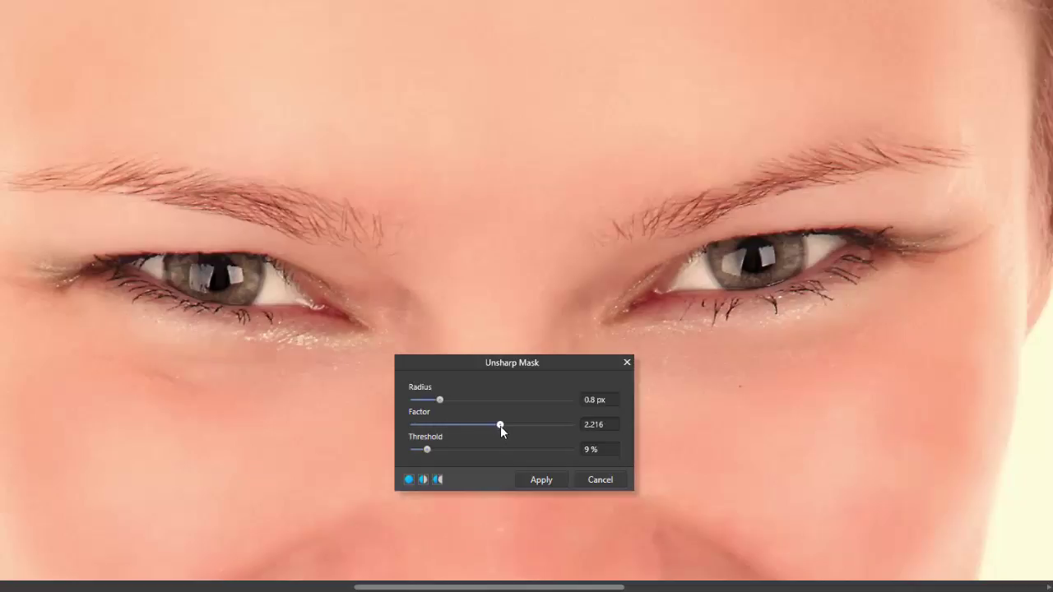
drag(501, 425, 530, 427)
- Step the Unsharp Mask Threshold up to 63% and the Radius up to 20.8 px
drag(426, 448, 442, 446)
drag(436, 450, 449, 451)
drag(454, 449, 493, 450)
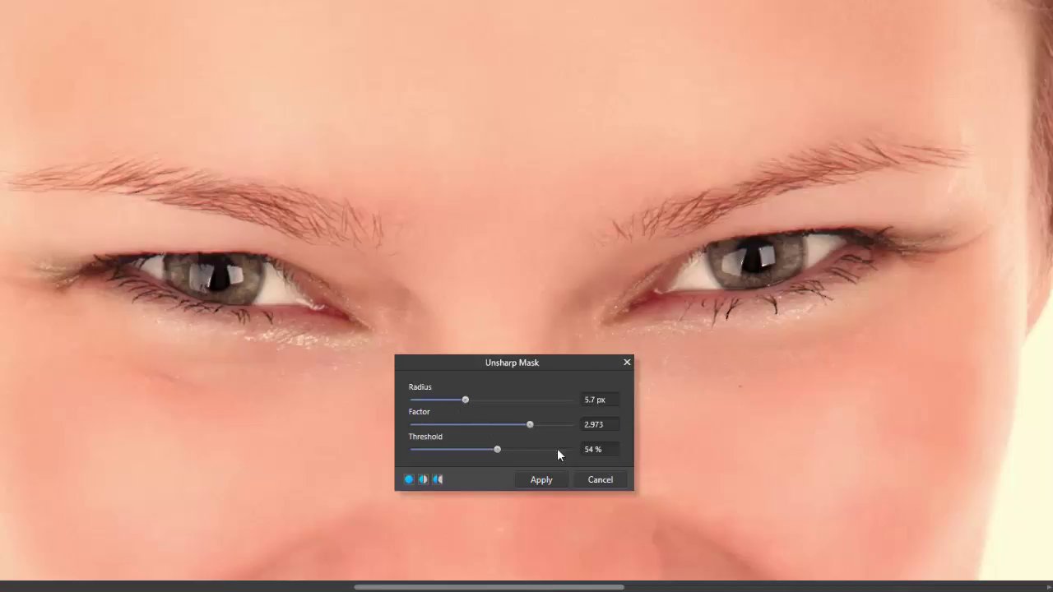
drag(467, 403, 481, 404)
drag(498, 450, 513, 453)
mouse_move(479, 401)
mouse_down()
mouse_move(510, 403)
mouse_move(500, 403)
mouse_up()
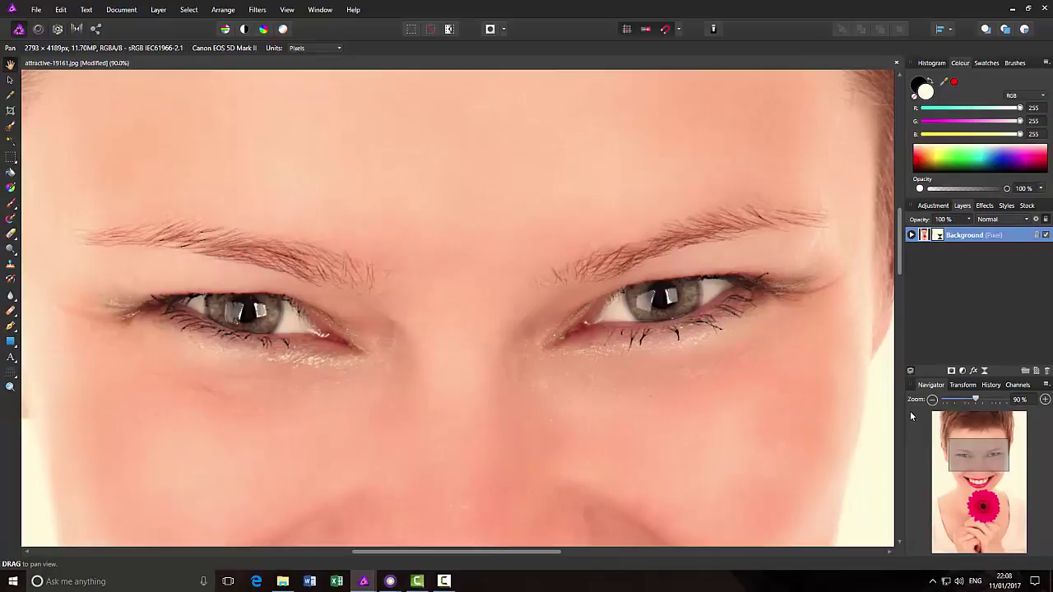
- Fit the whole sharpened portrait to the window with Ctrl+0
key(ctrl+0)
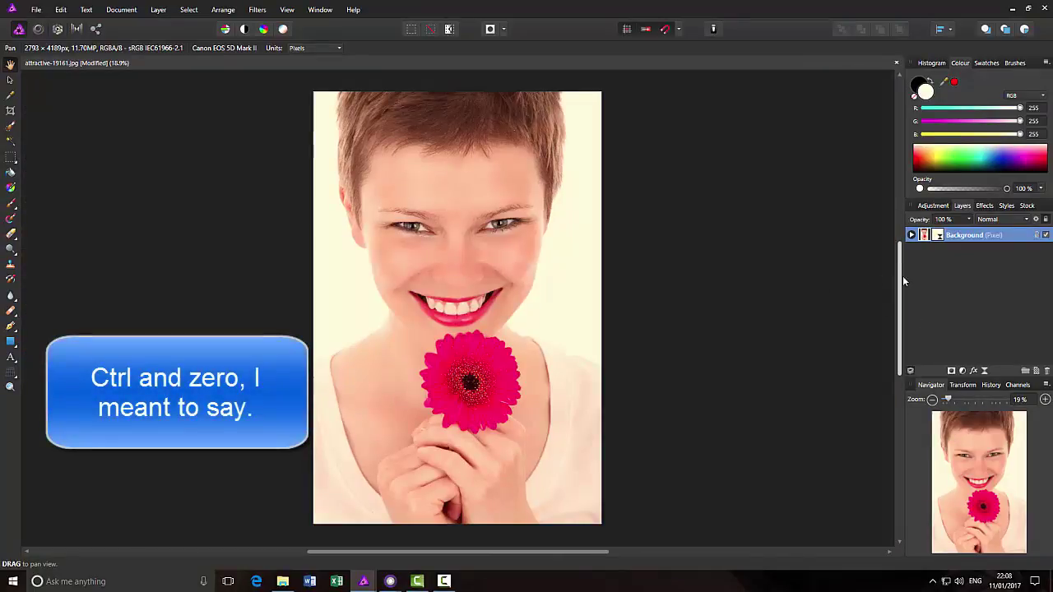
drag(902, 268, 901, 244)
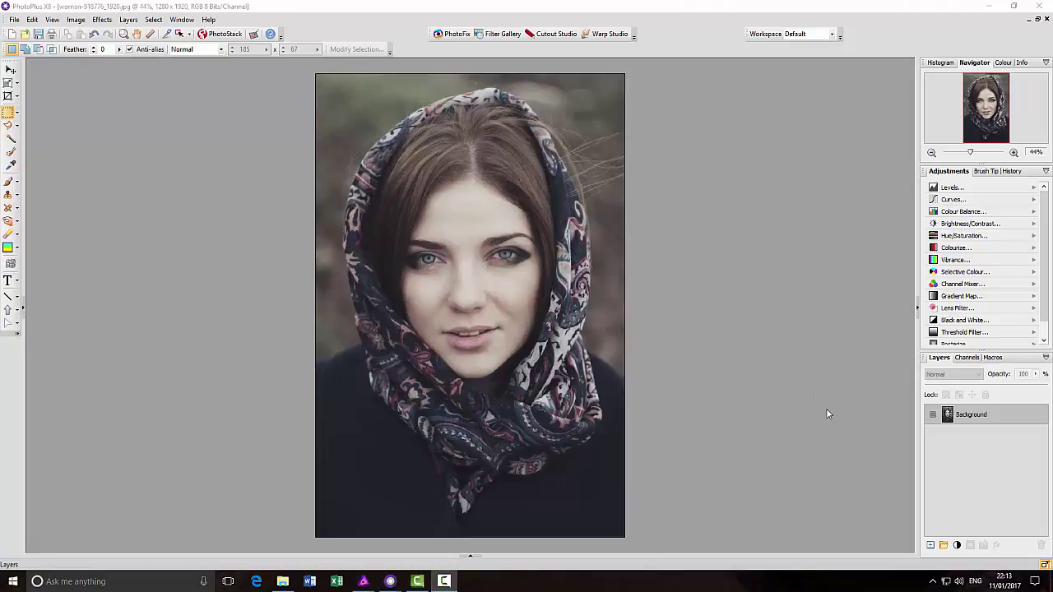
- Duplicate the Background layer into a Background Copy layer, then zoom in on the portrait
right_click(987, 418)
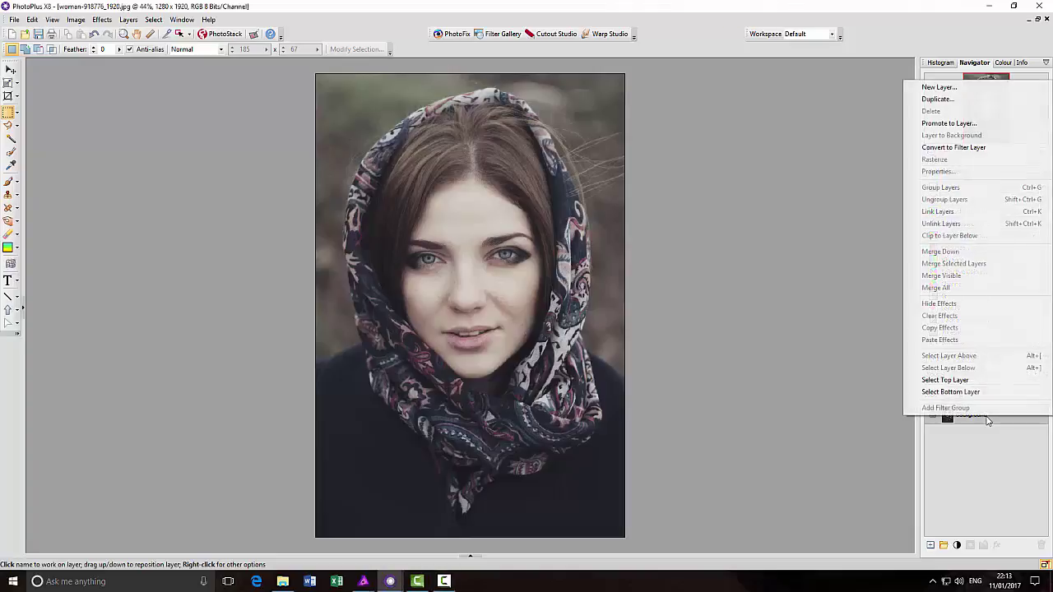
click(937, 99)
click(597, 270)
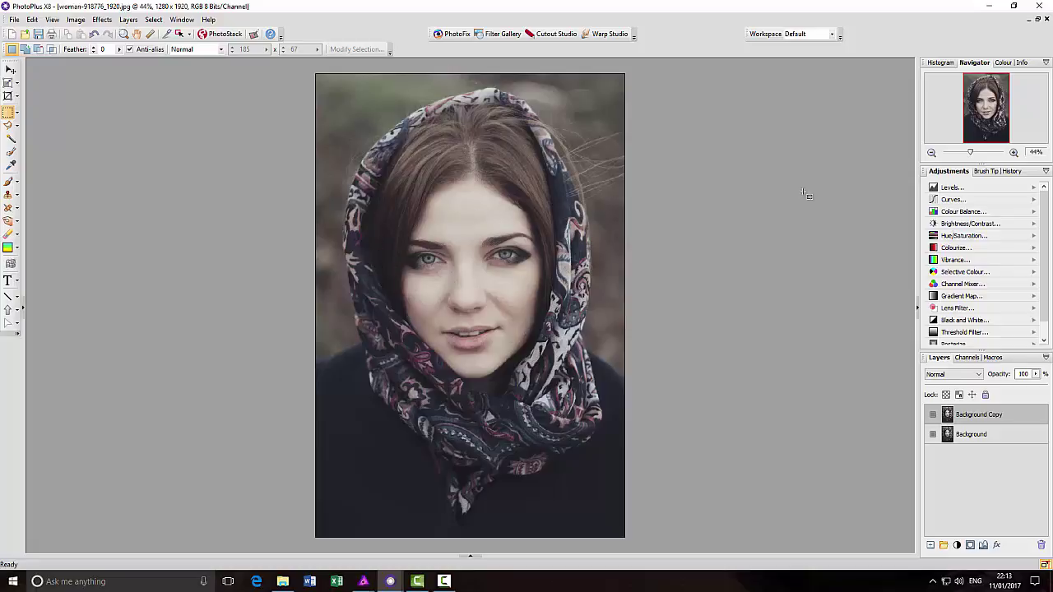
drag(970, 153, 979, 155)
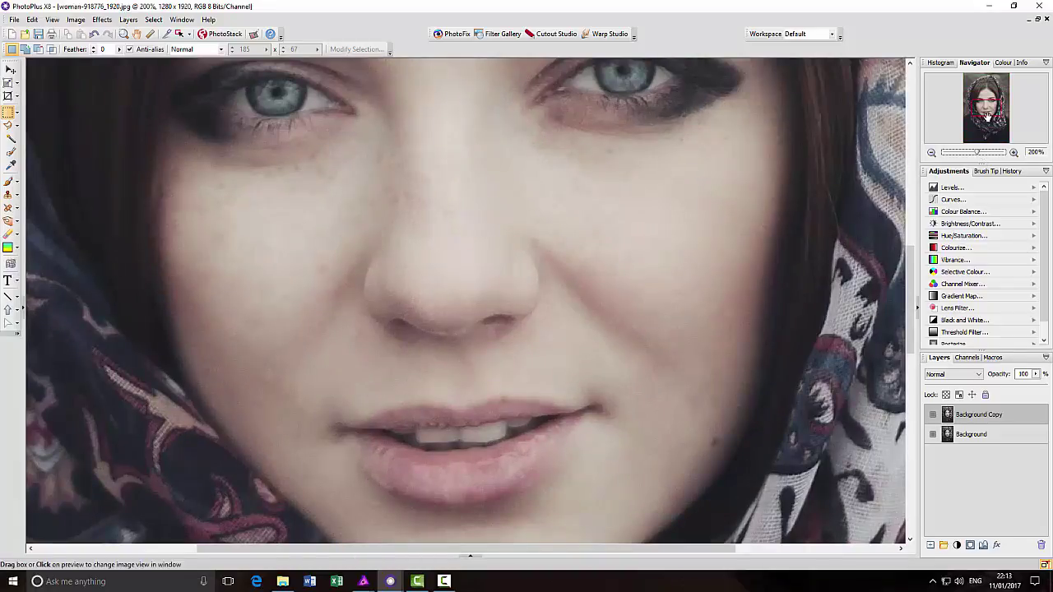
- Pan to the eyes and open Effects > Sharpen > Unsharp Mask at Amount 50%, Radius 1.0 pixels
drag(987, 110, 986, 105)
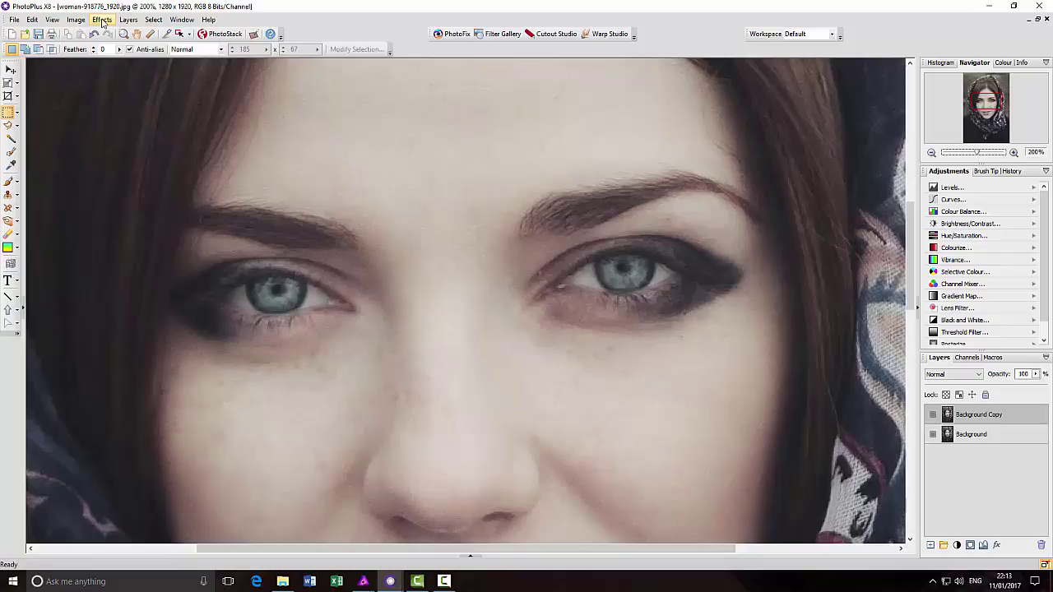
click(102, 20)
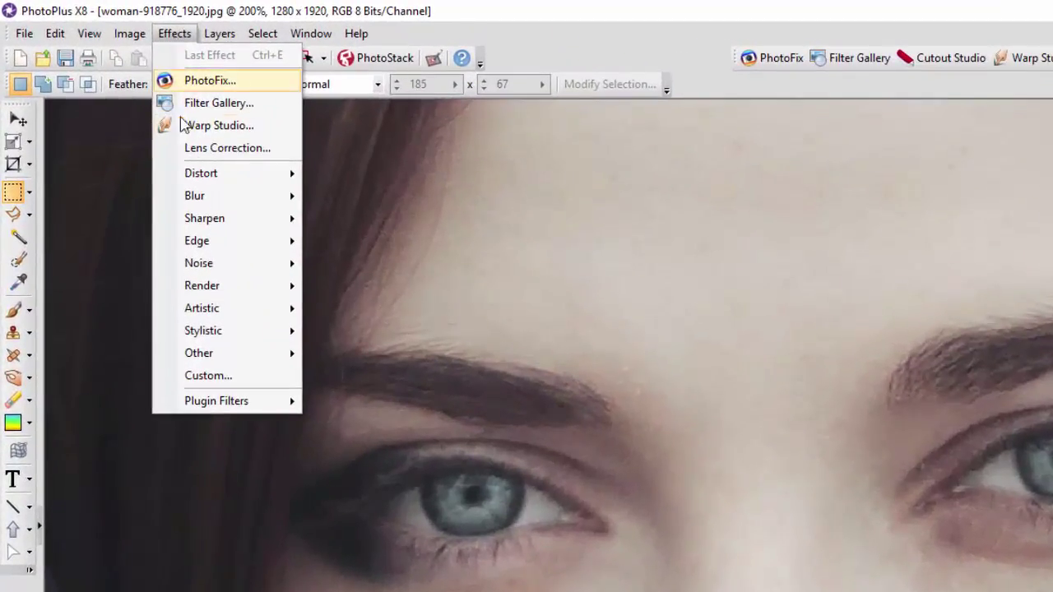
mouse_move(239, 221)
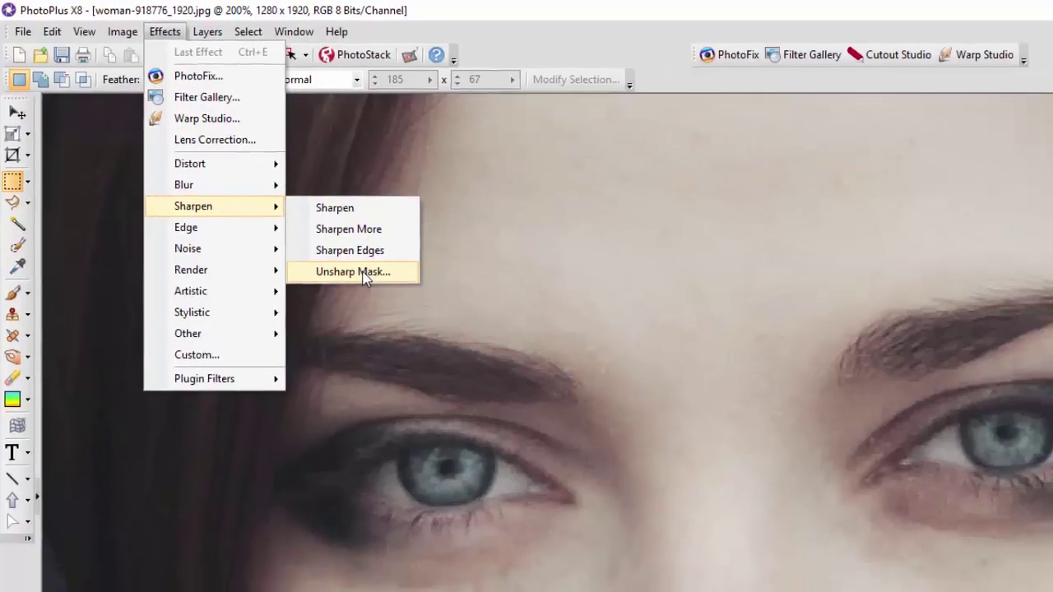
click(377, 288)
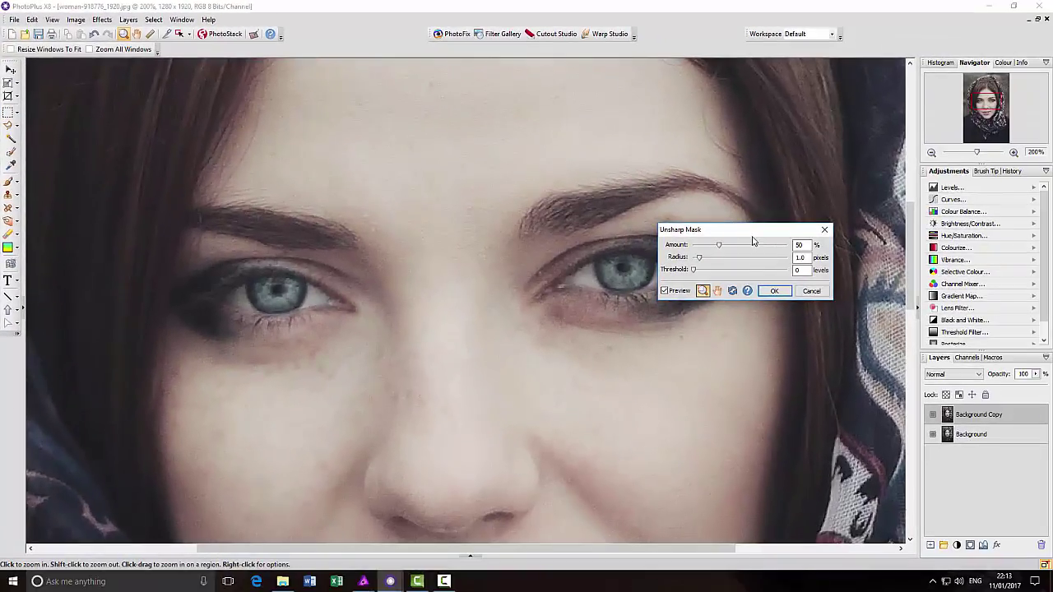
- Move the dialog aside and test Amount up to 200%, Radius 2.0 pixels, then Amount back near 51%
drag(751, 231, 462, 363)
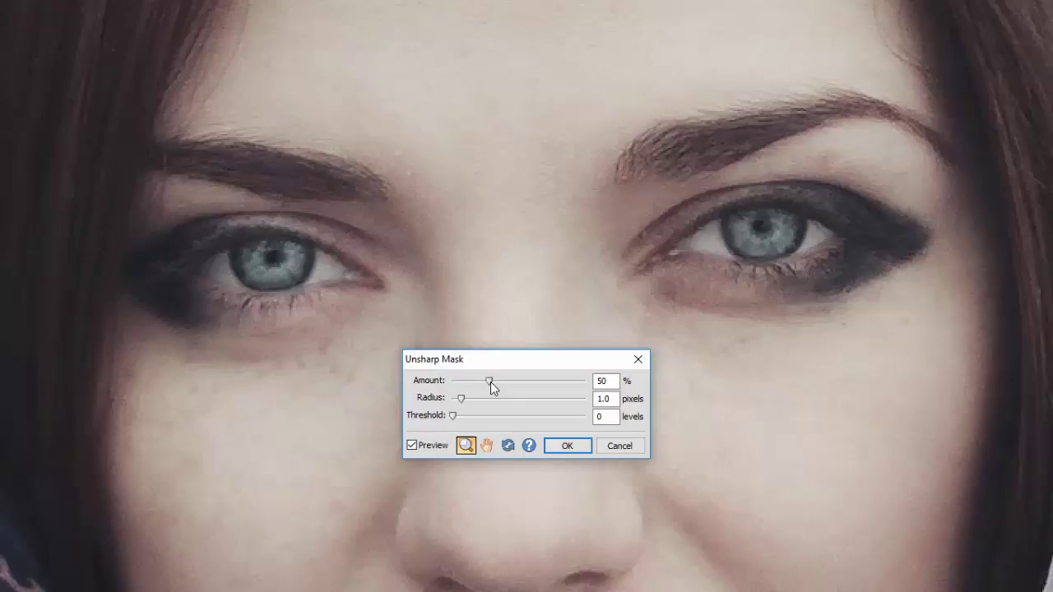
drag(490, 382, 565, 393)
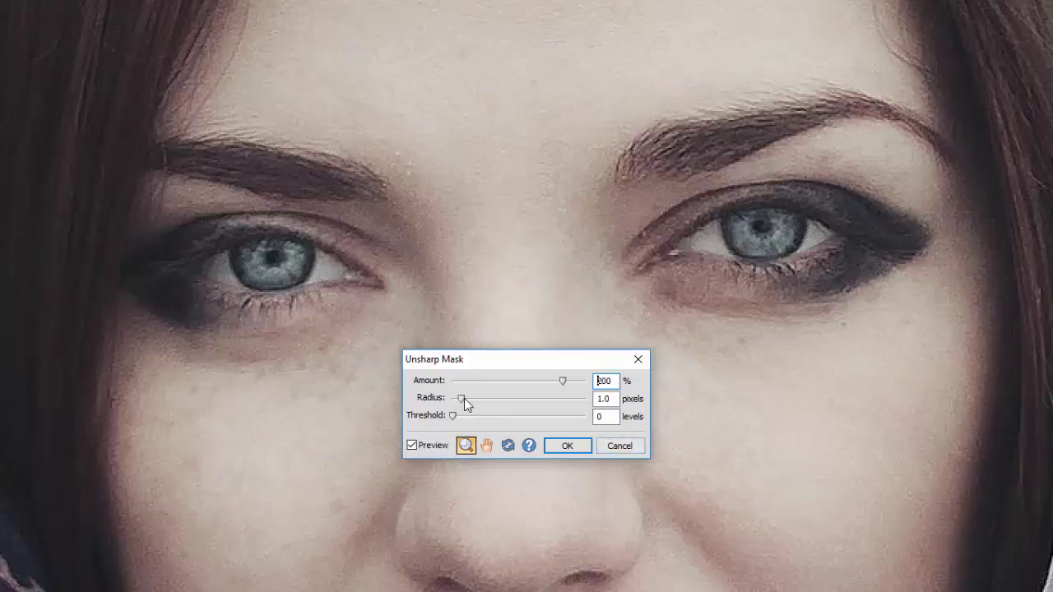
drag(464, 398, 534, 408)
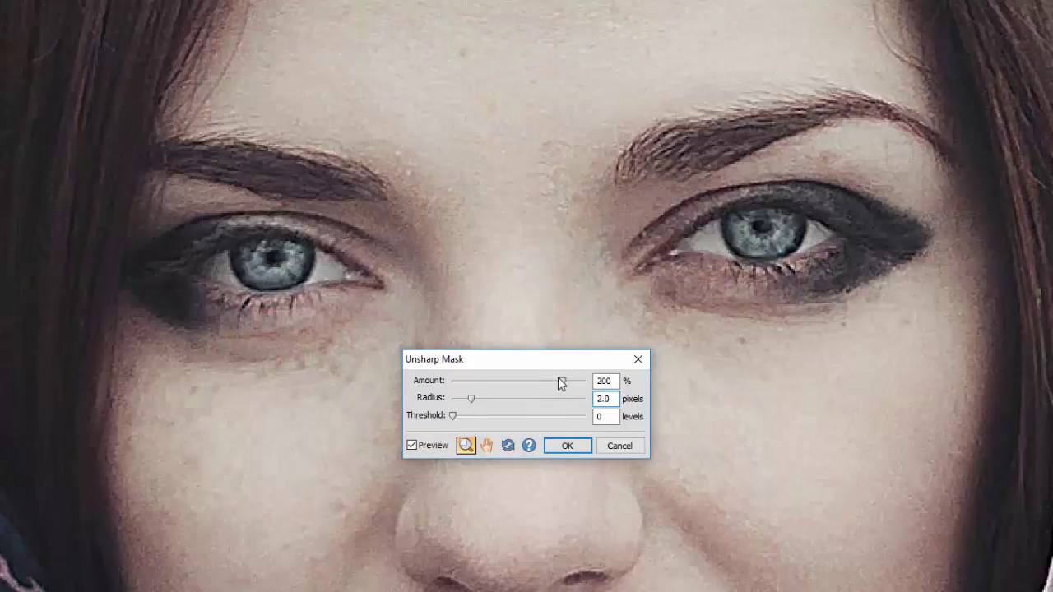
drag(557, 379, 489, 381)
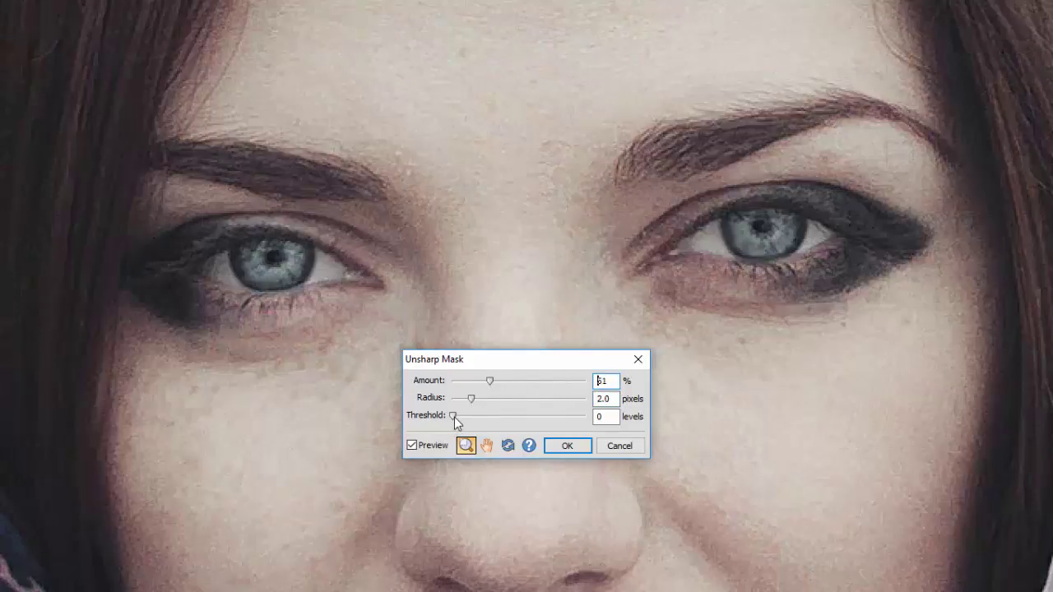
- Tune Threshold, Amount and Radius, then apply Unsharp Mask at 154%, 33.0 pixels, 108 levels
drag(454, 416, 537, 417)
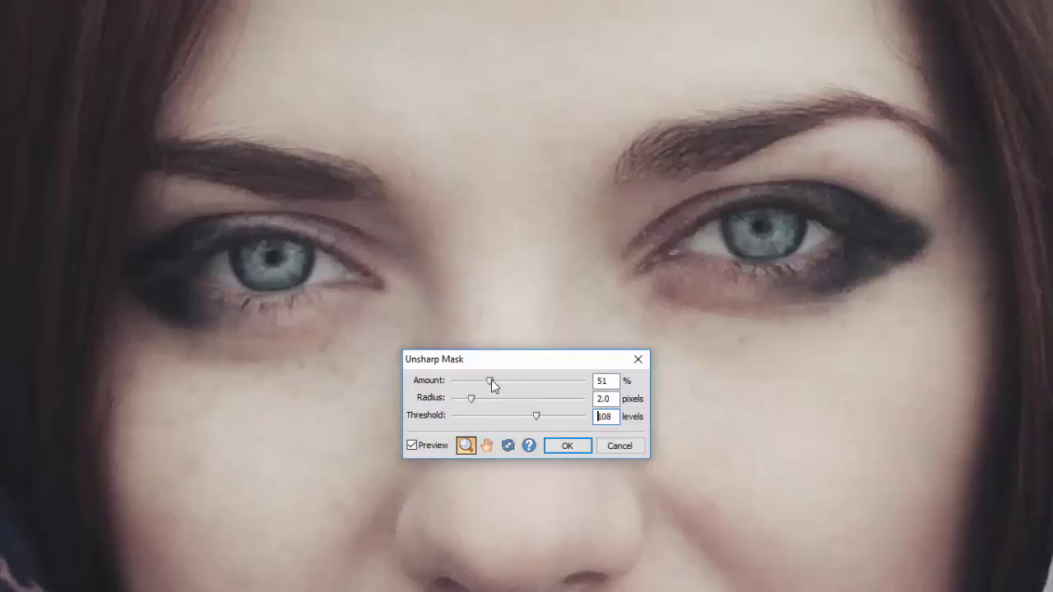
drag(491, 380, 484, 402)
drag(484, 397, 542, 380)
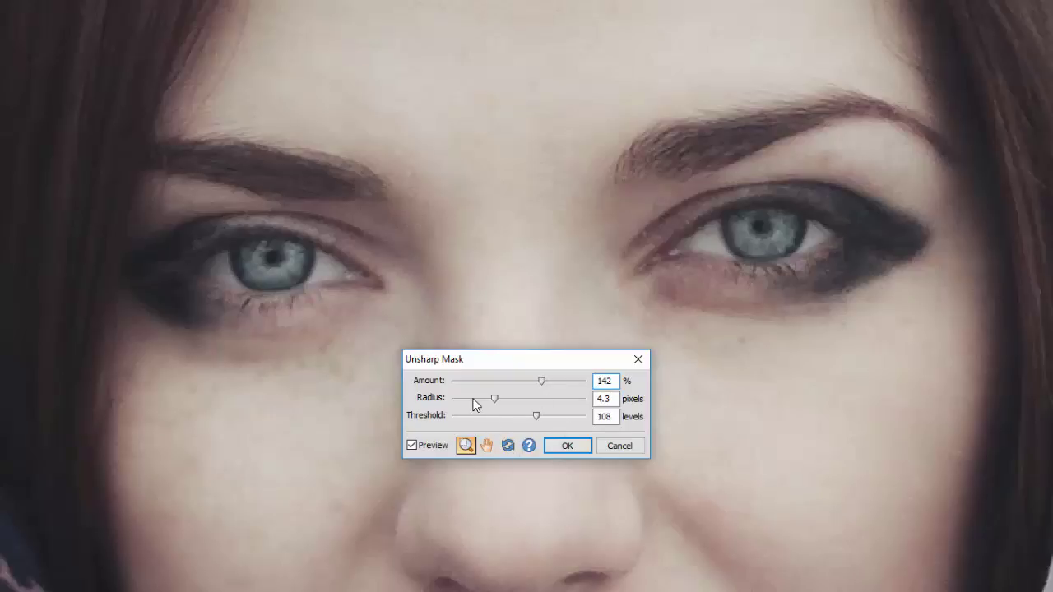
drag(495, 397, 511, 401)
drag(543, 381, 568, 382)
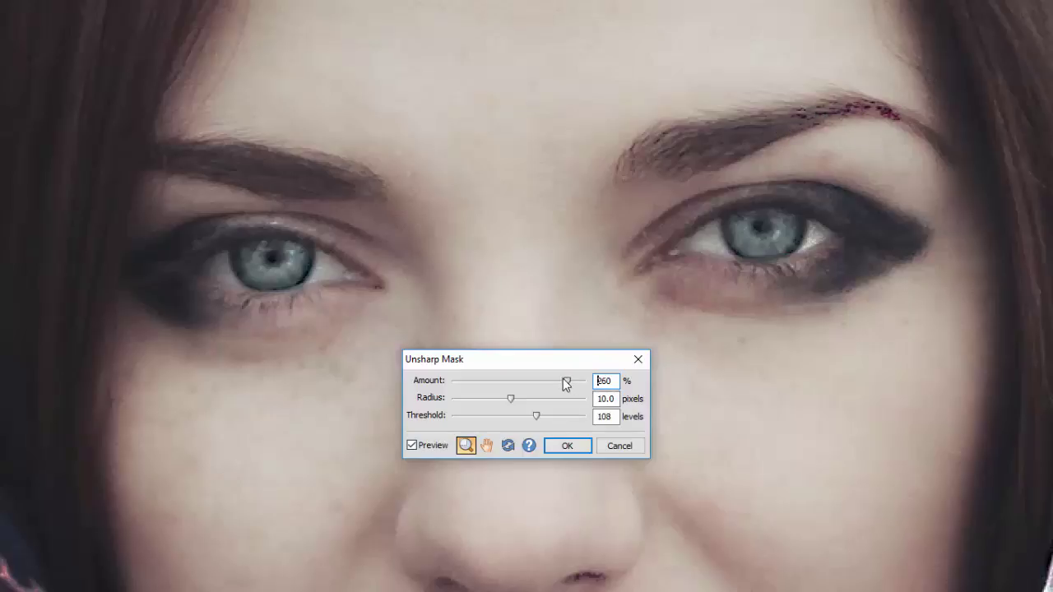
drag(566, 380, 548, 383)
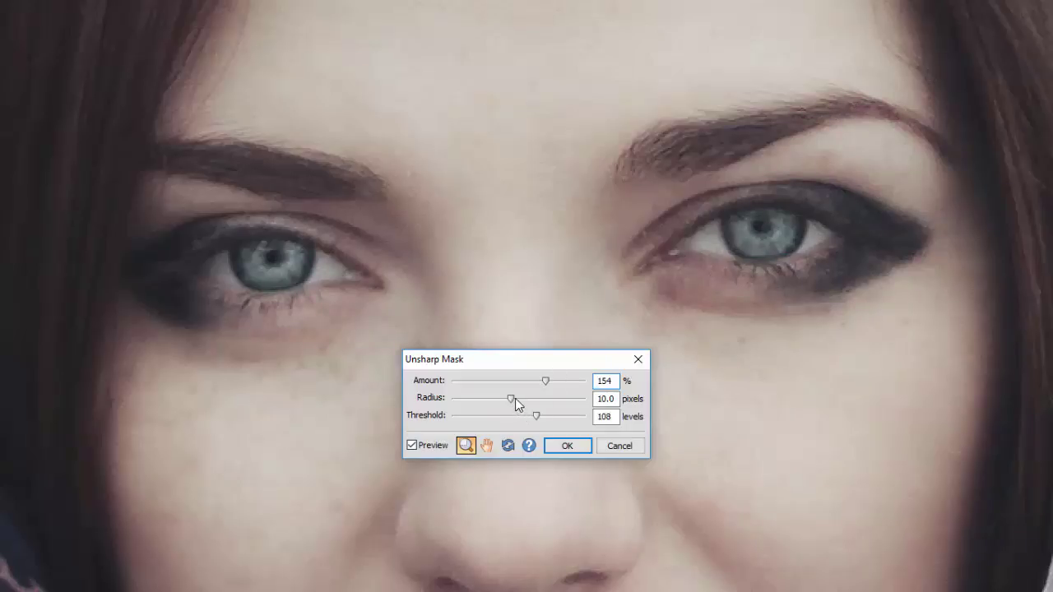
drag(512, 401, 535, 417)
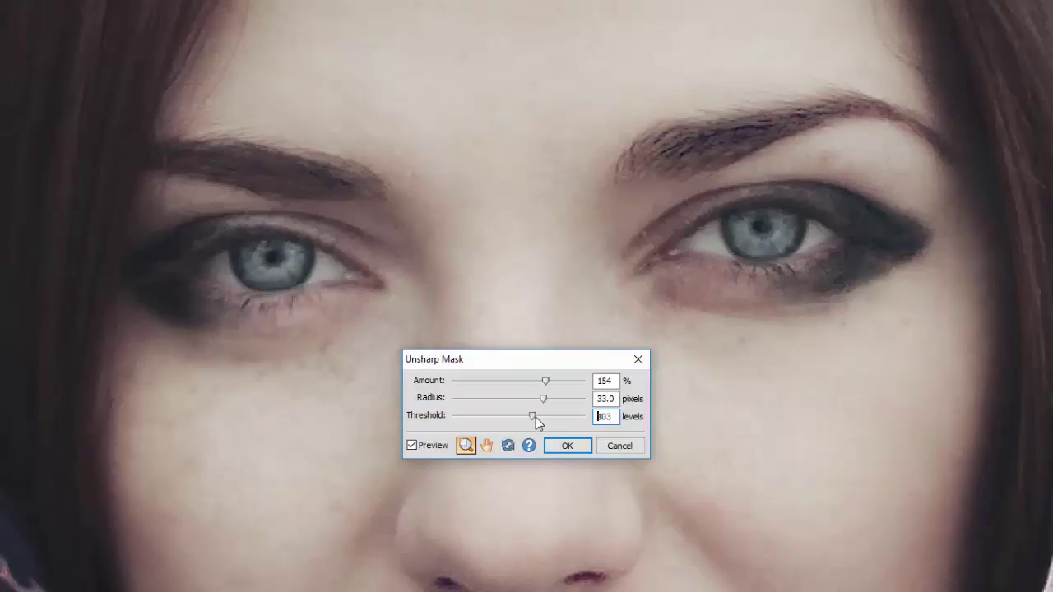
click(570, 445)
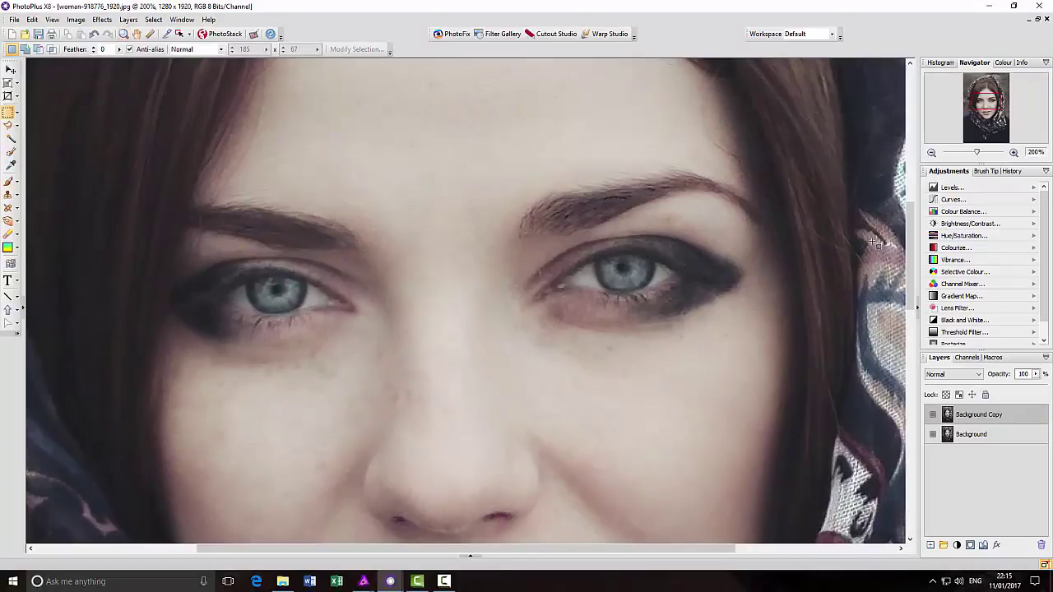
- Fit the whole portrait in view and hide the Background Copy layer to reveal the original
drag(976, 154, 971, 153)
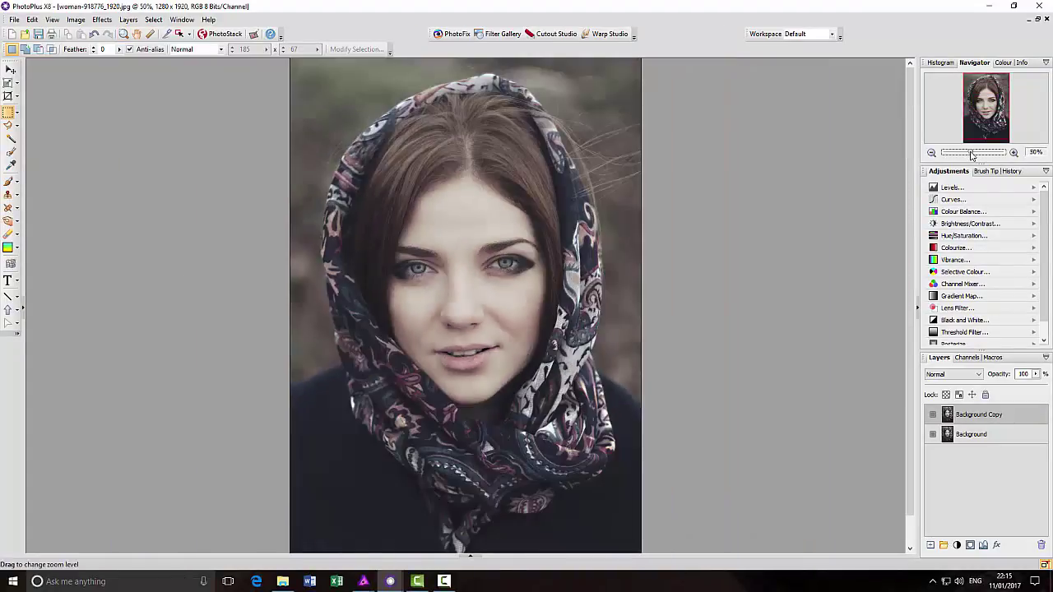
click(933, 415)
click(933, 416)
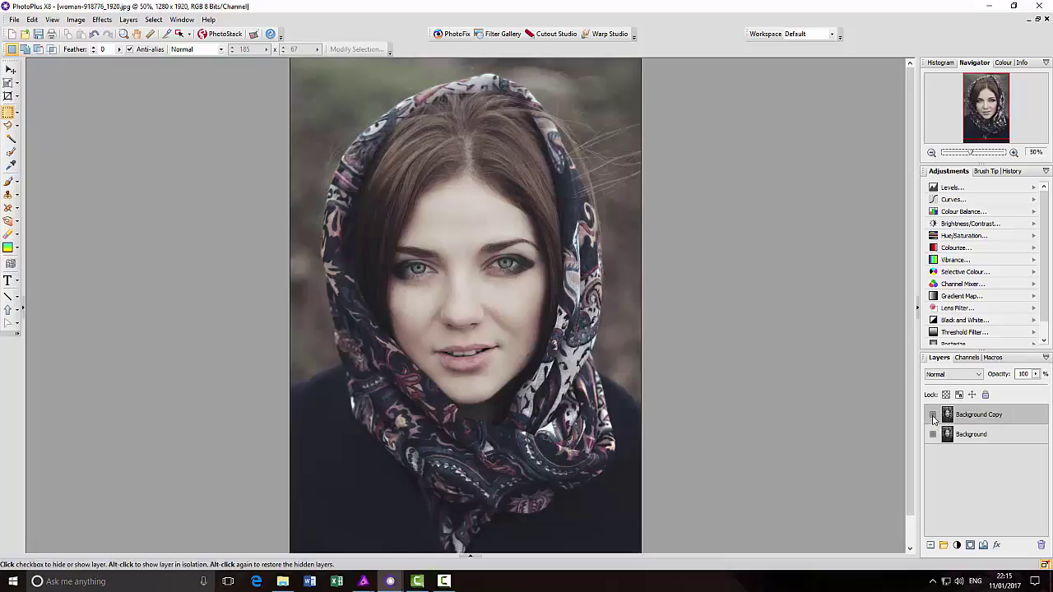
click(933, 417)
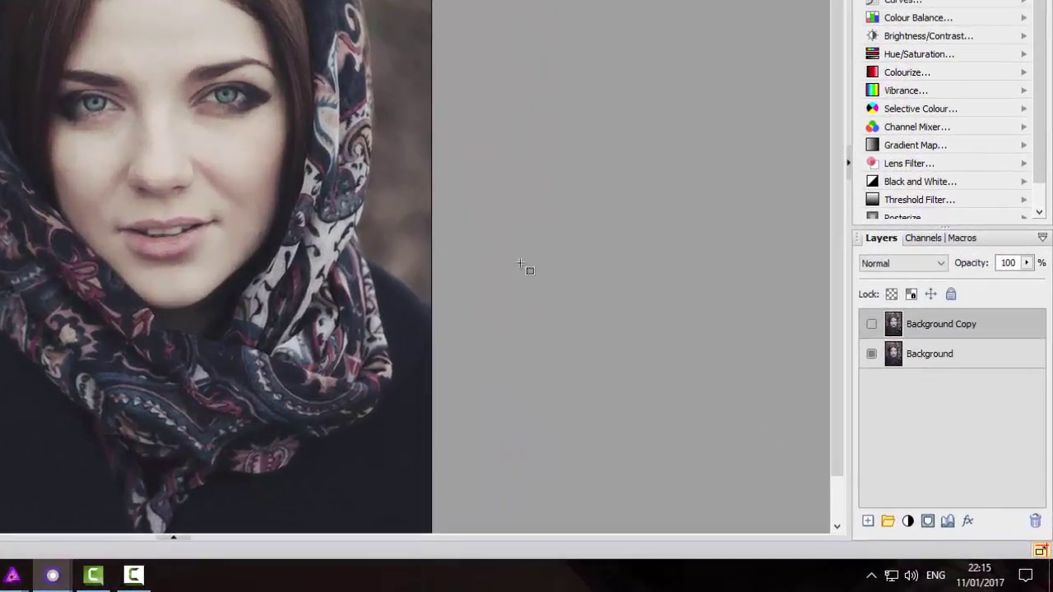
- Toggle the Background Copy layer's visibility repeatedly to compare, ending with the sharpened copy shown
click(872, 321)
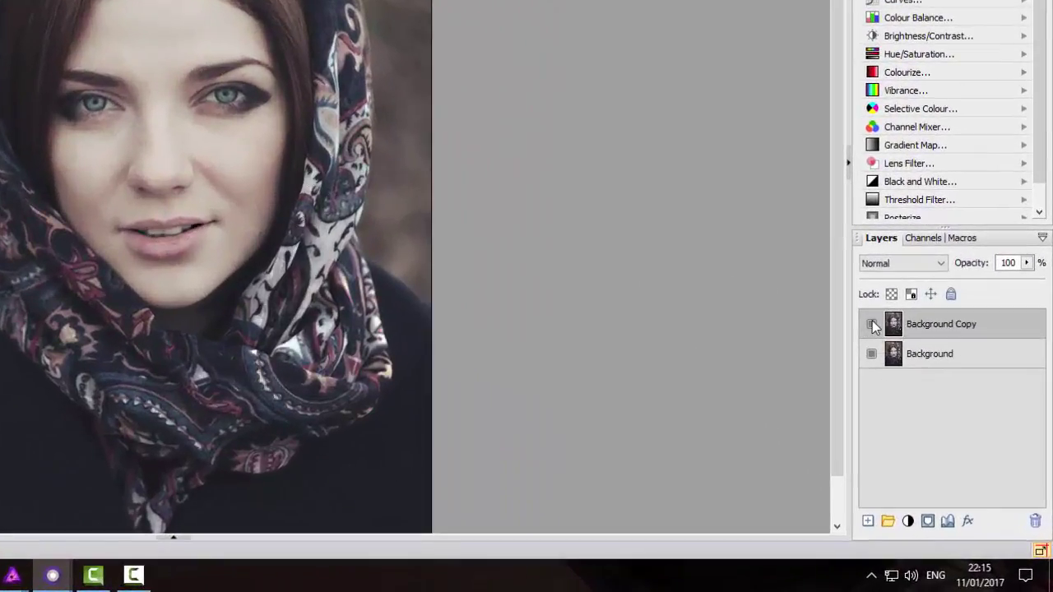
click(872, 323)
click(871, 323)
click(871, 323)
click(871, 323)
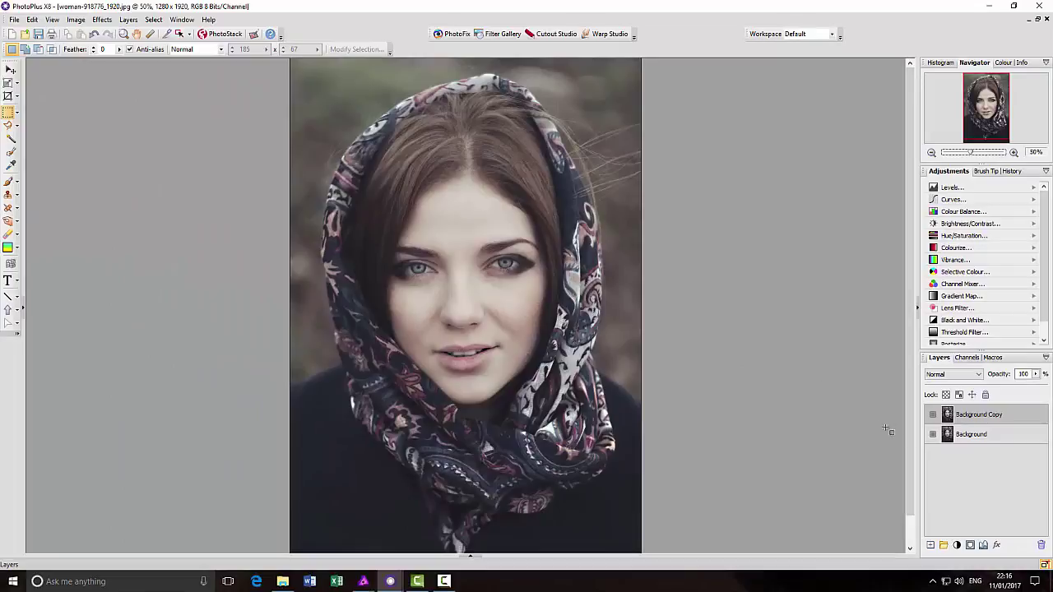
click(933, 416)
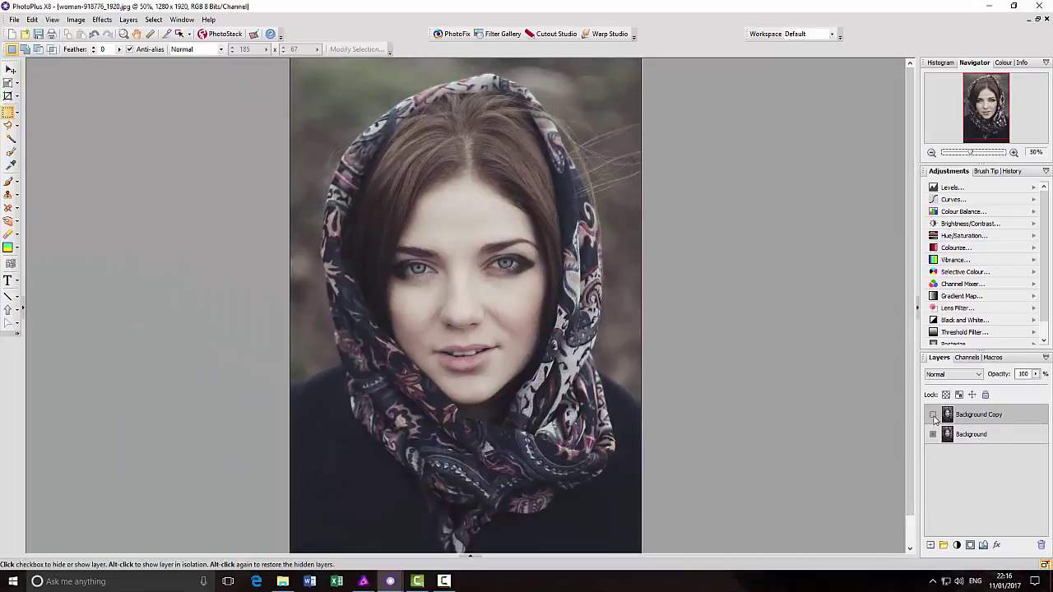
click(933, 417)
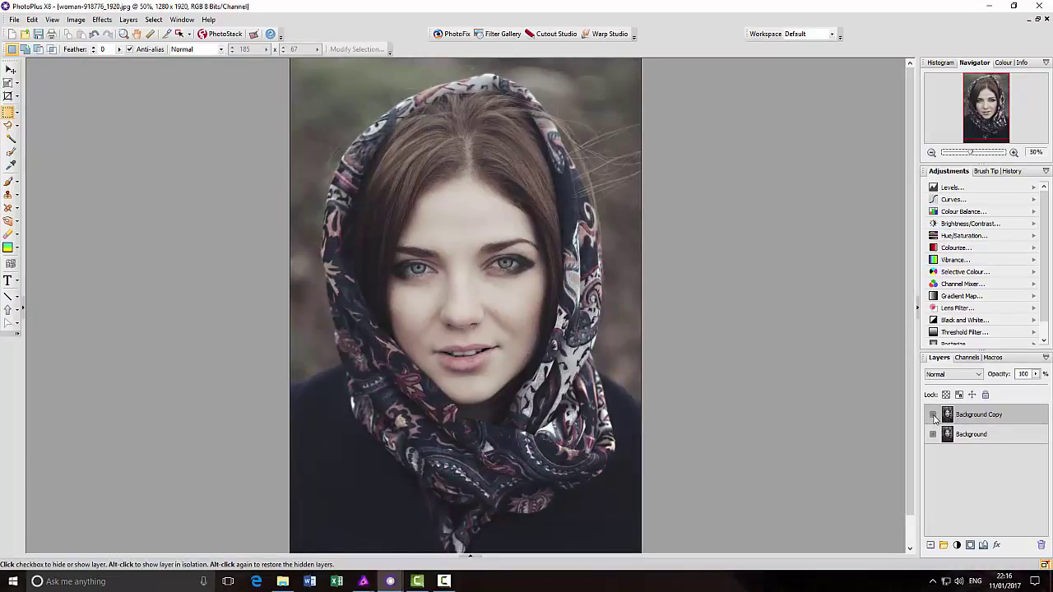
click(933, 416)
click(933, 416)
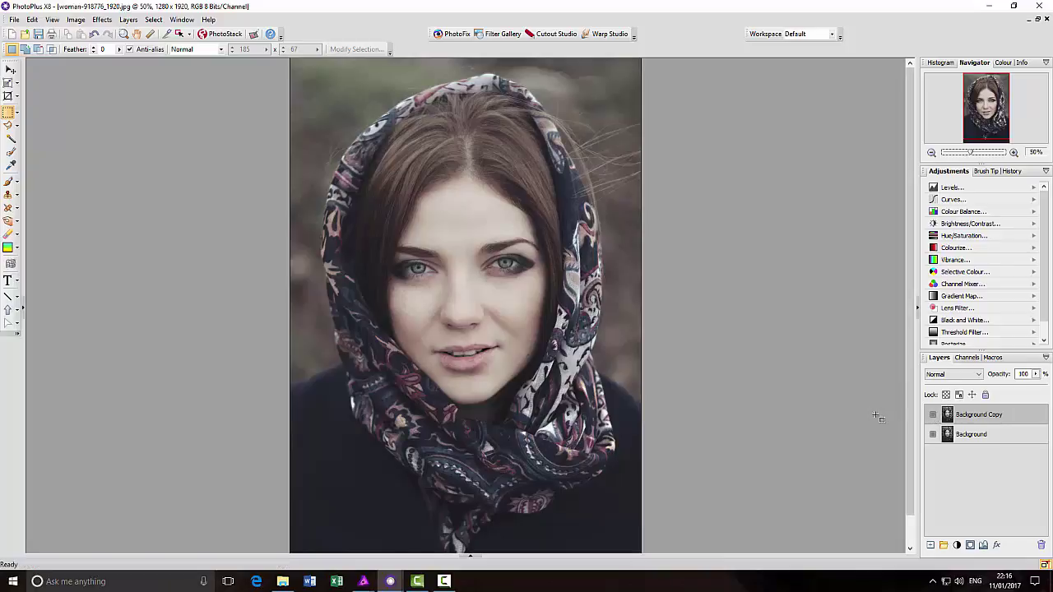